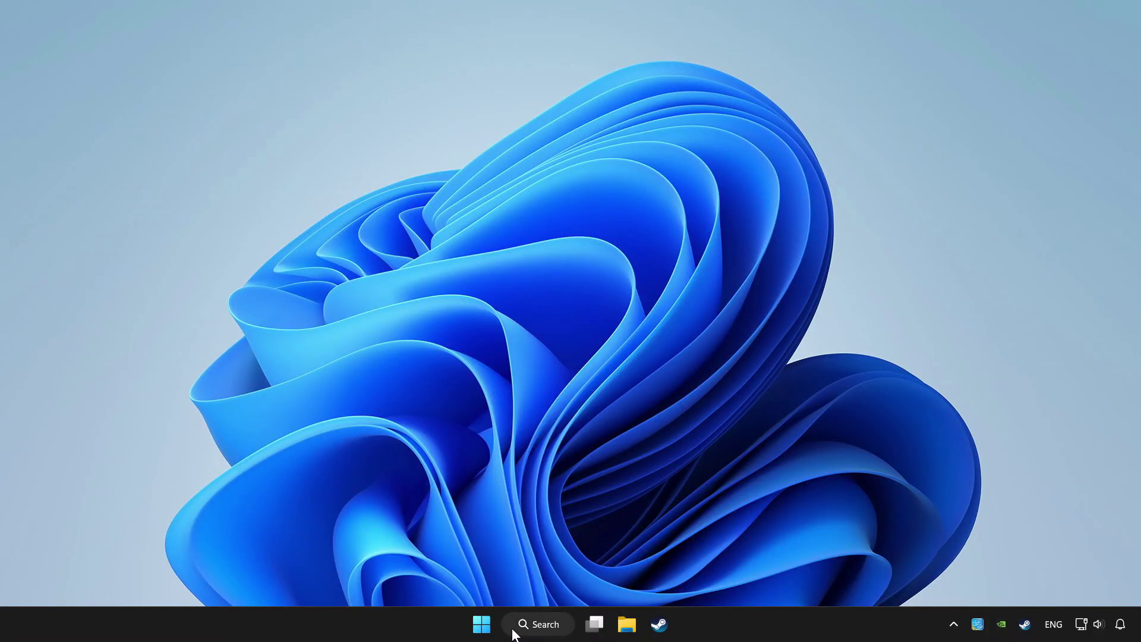
Open Windows Search from the taskbar and search for "device manager".
left_click(544, 624)
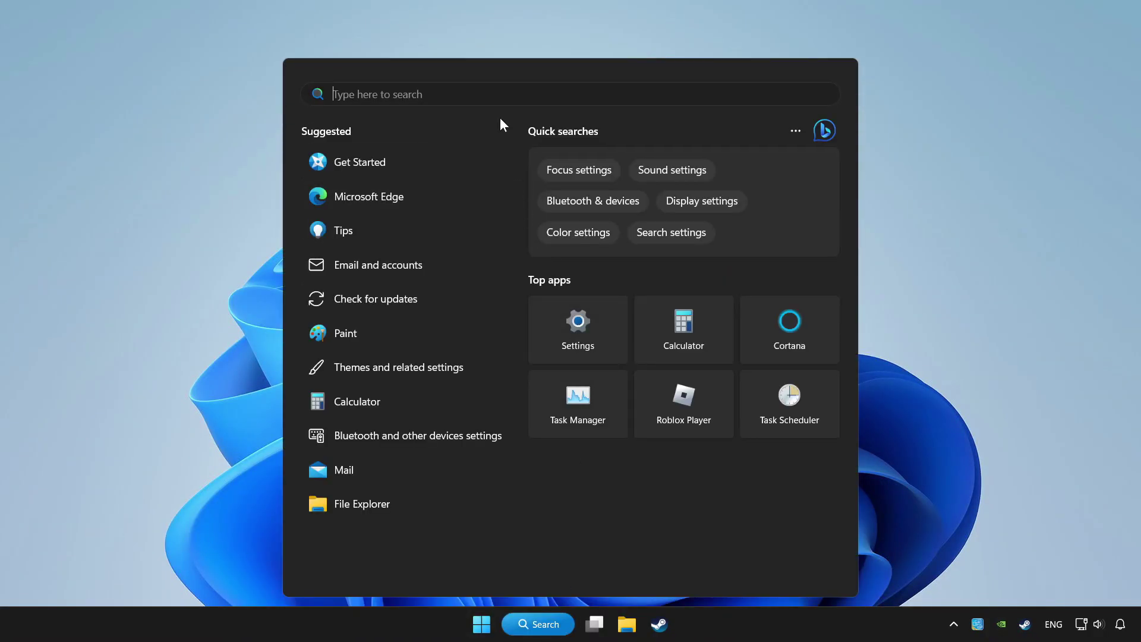
type("devic")
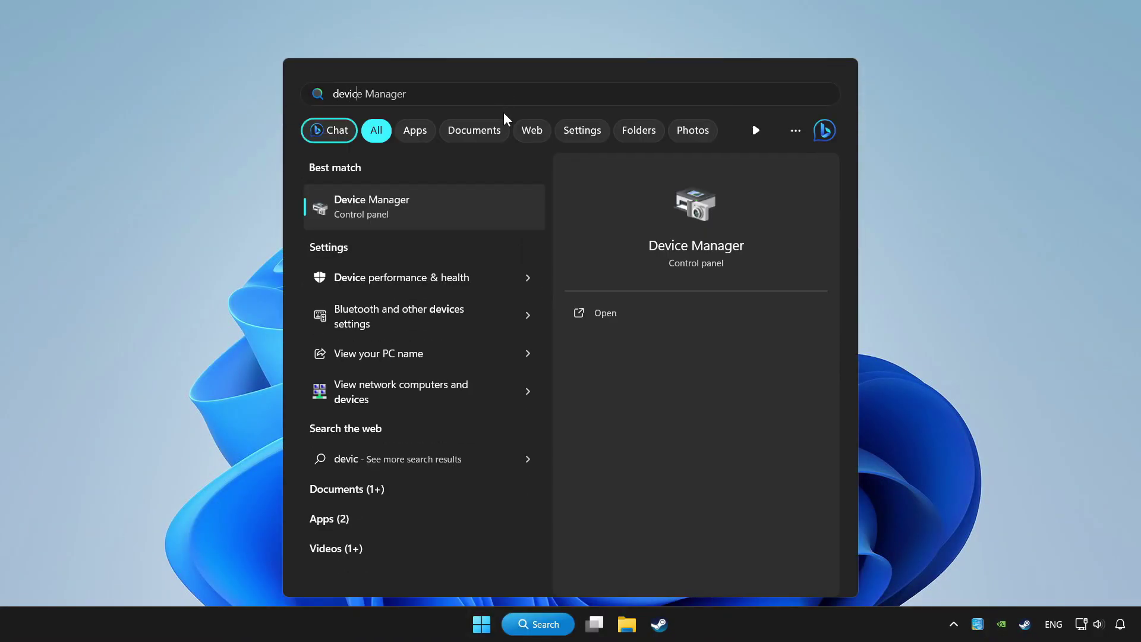
type("e manager")
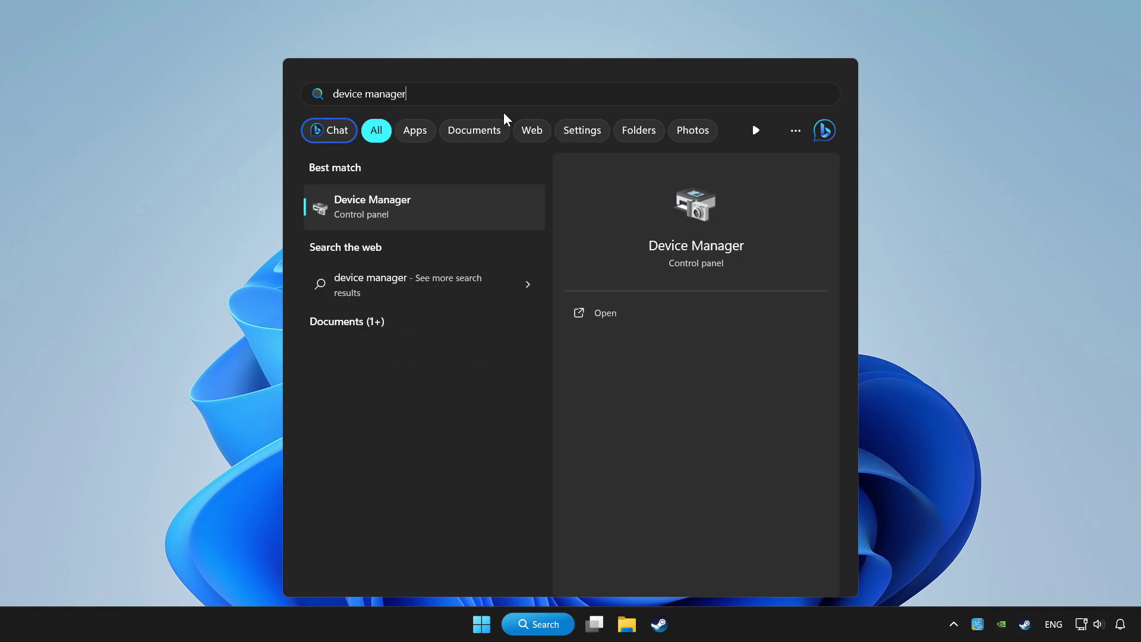
Open Device Manager, centre it, and expand Xbox 360 Peripherals to the controller.
left_click(491, 206)
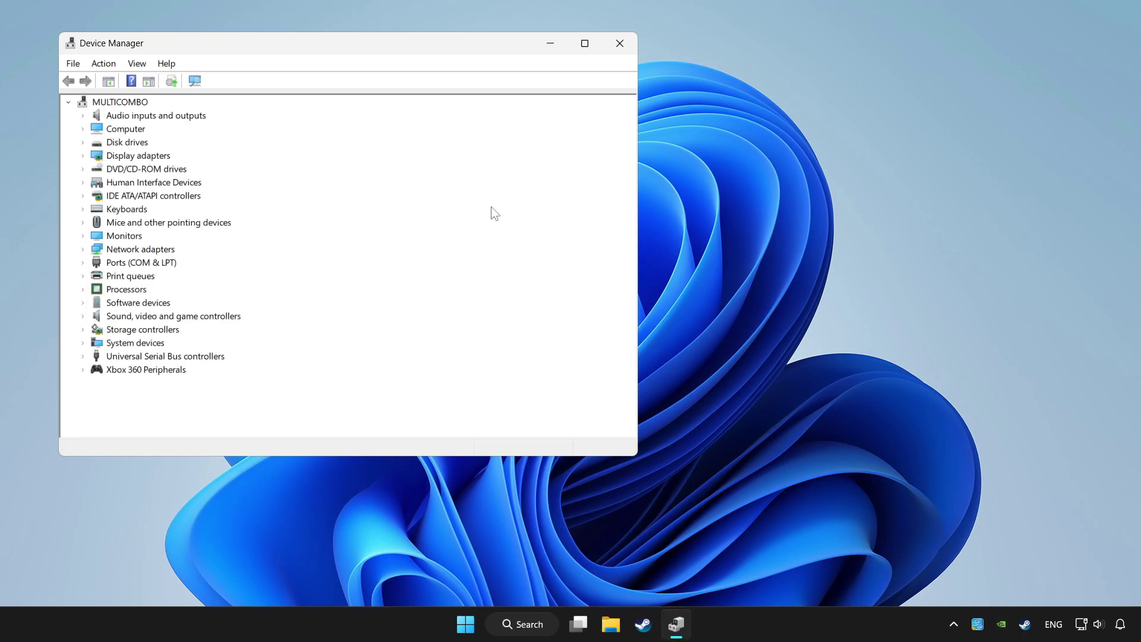
left_click_drag(393, 43, 605, 101)
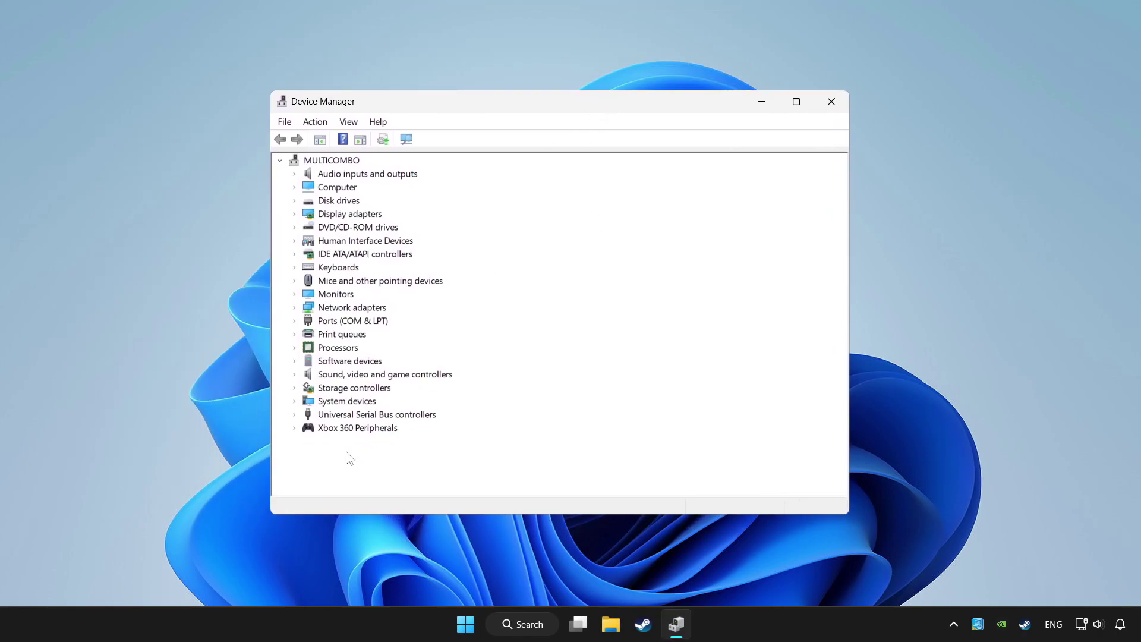
left_click(321, 429)
left_click(294, 428)
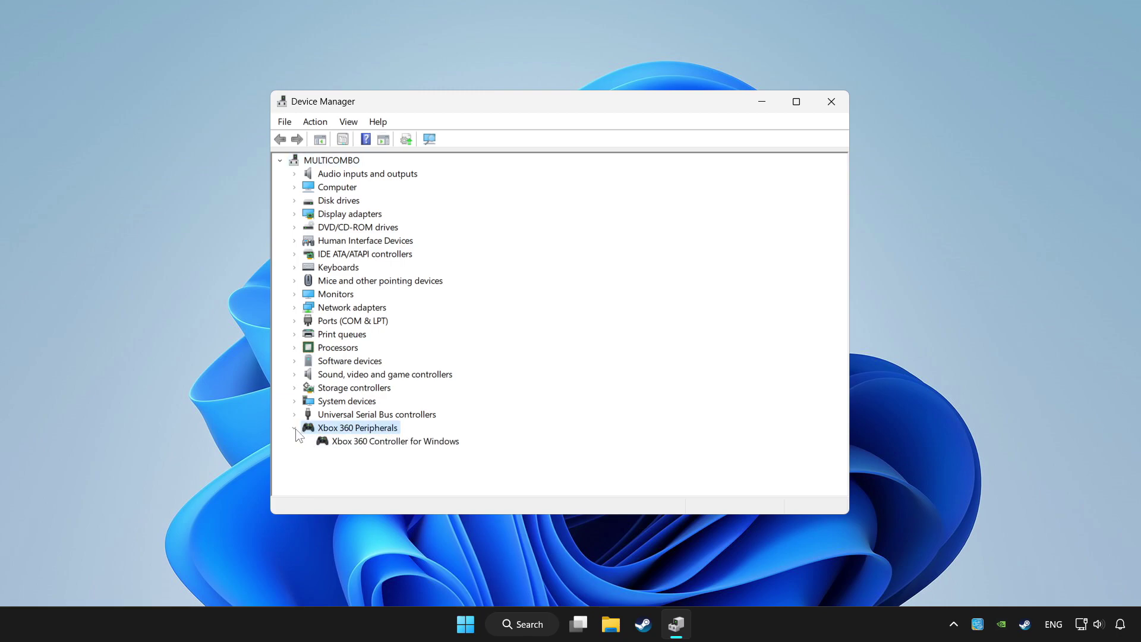
left_click(340, 442)
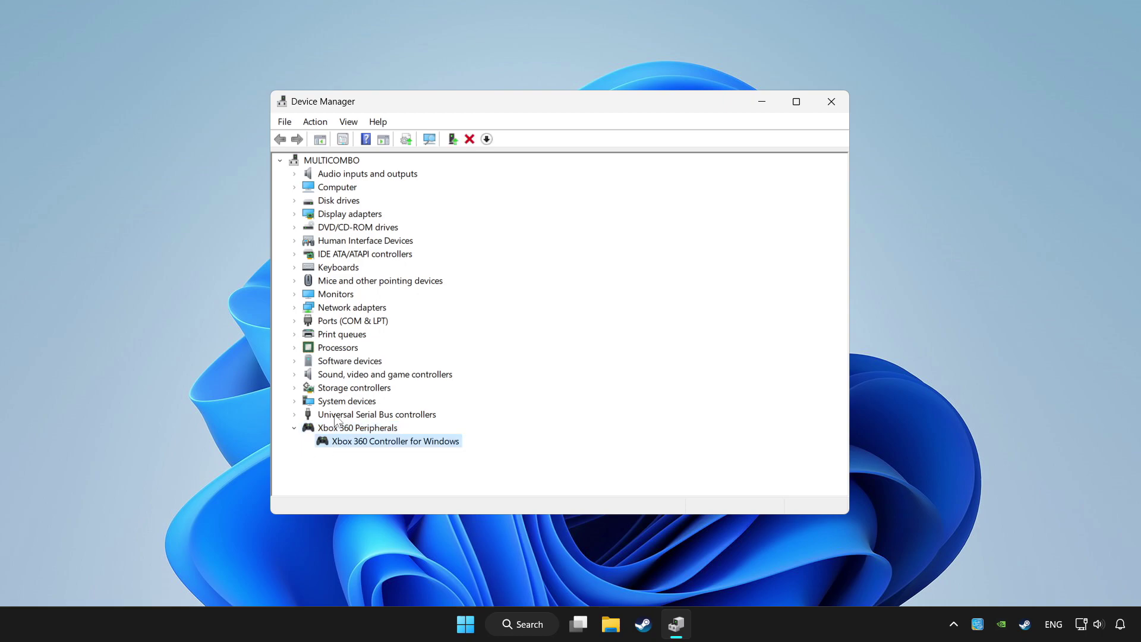
Search automatically for an Xbox 360 Controller driver; the best one is already installed.
right_click(378, 447)
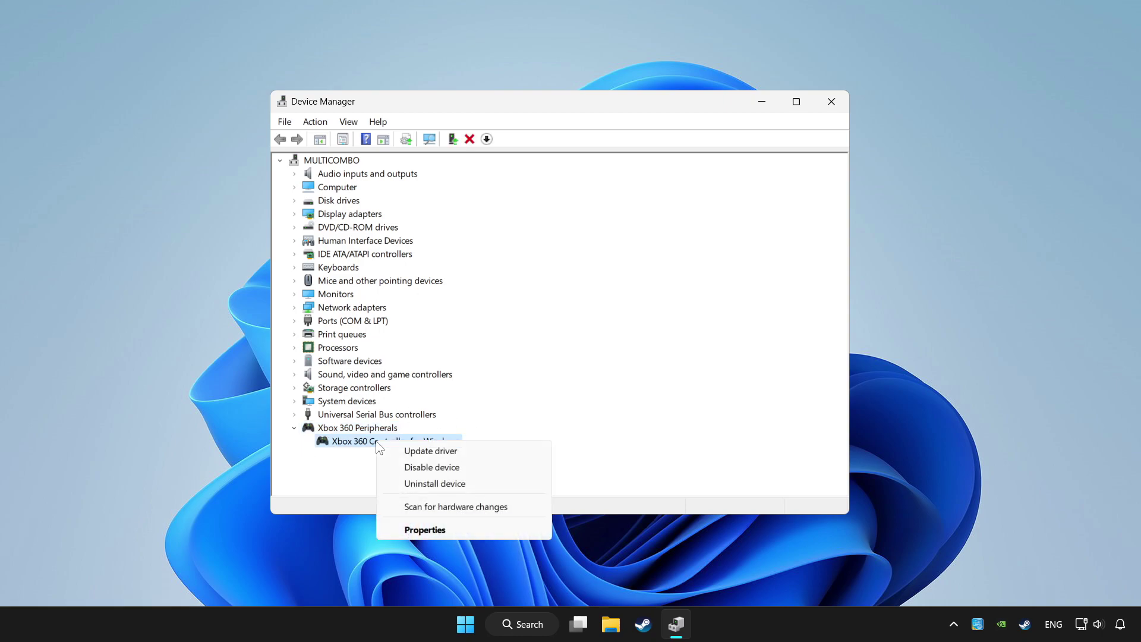
left_click(435, 451)
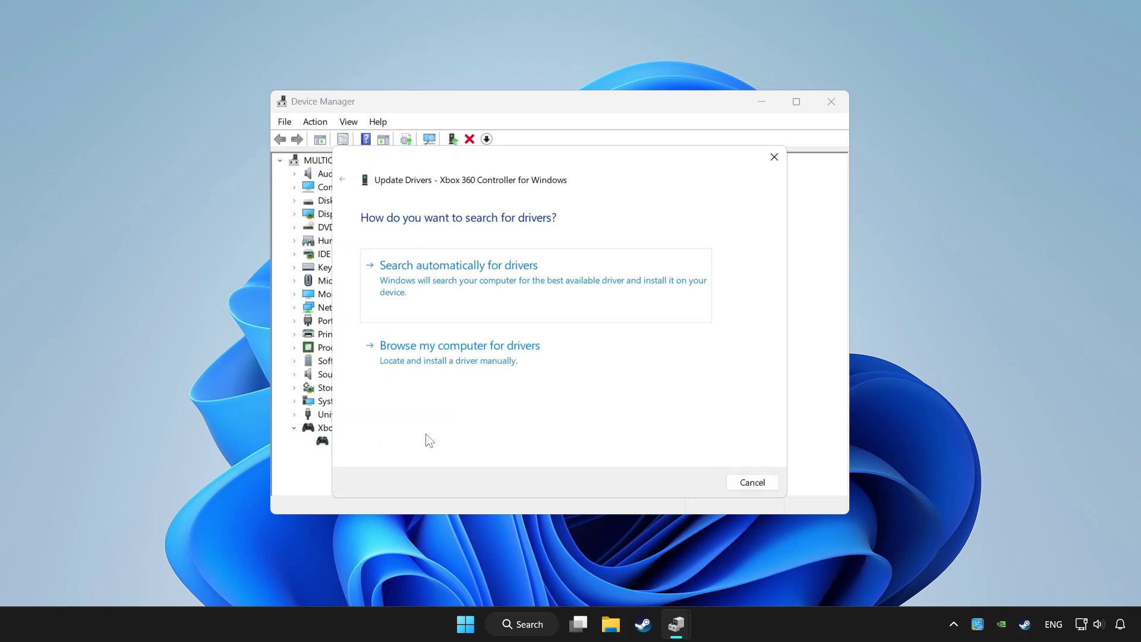
left_click(512, 283)
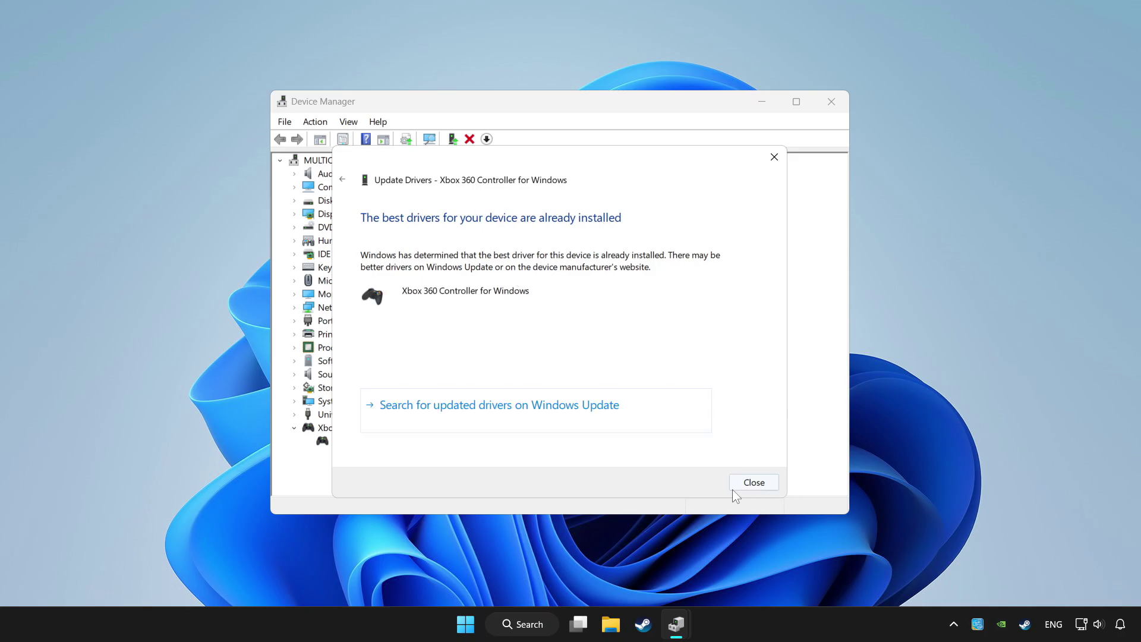
left_click(749, 481)
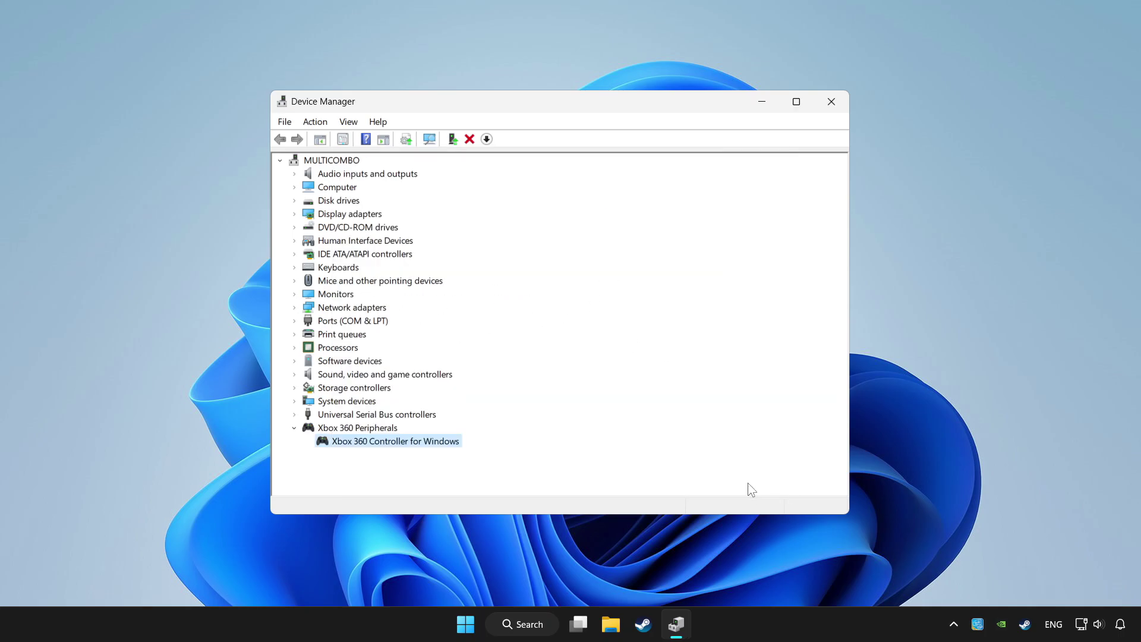
Disable the Xbox 360 Controller for Windows, dismiss the restart prompt, and restore Device Manager.
right_click(389, 442)
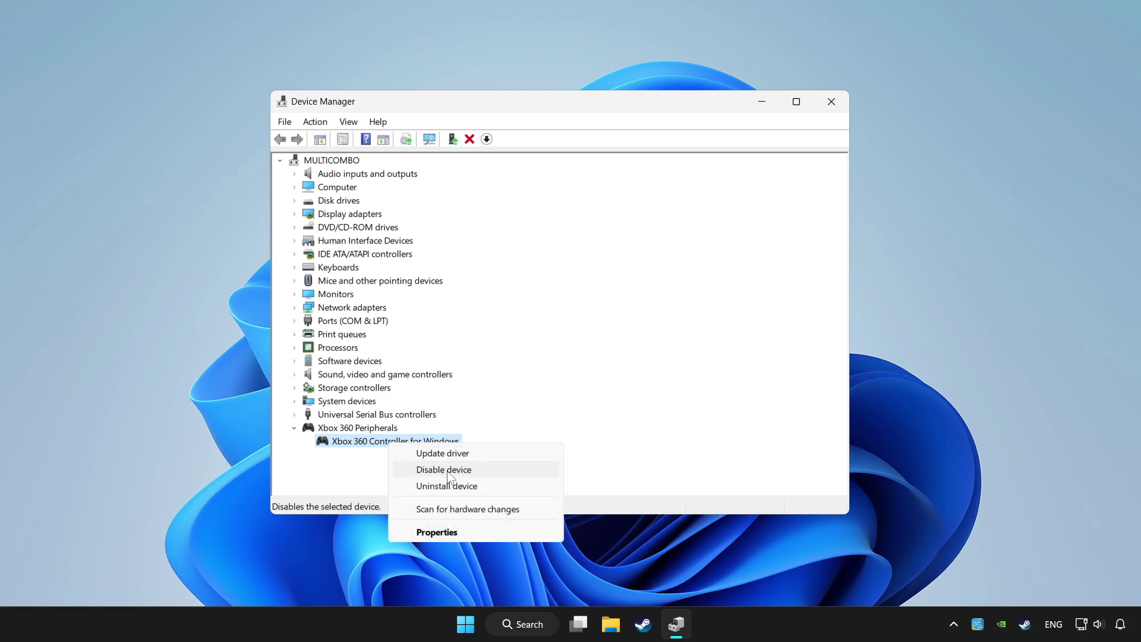
left_click(444, 470)
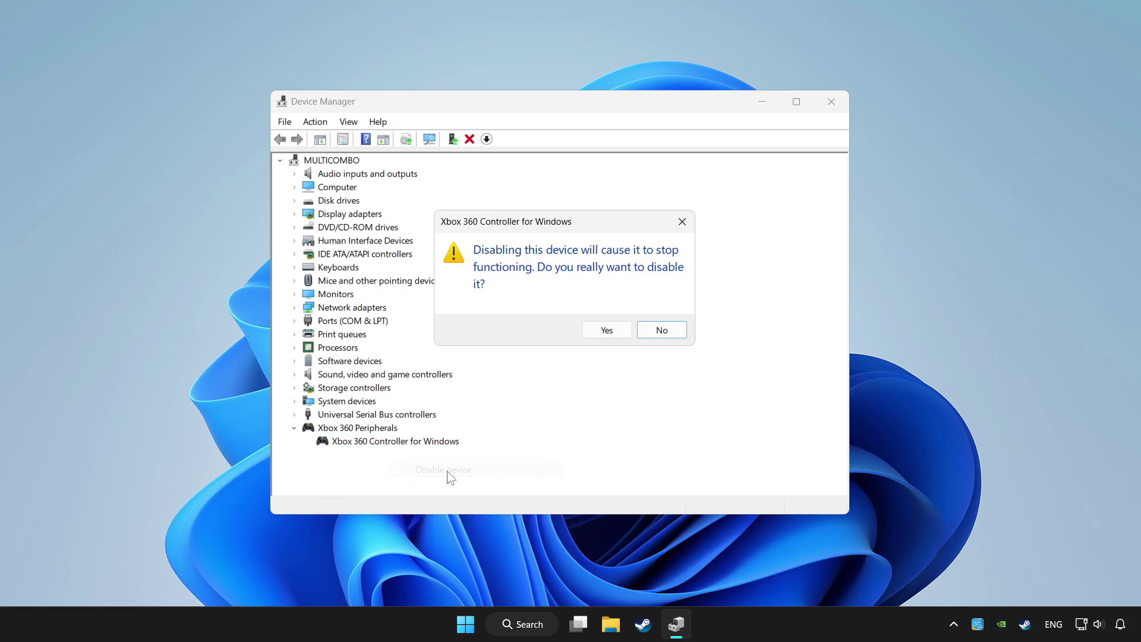
left_click(609, 327)
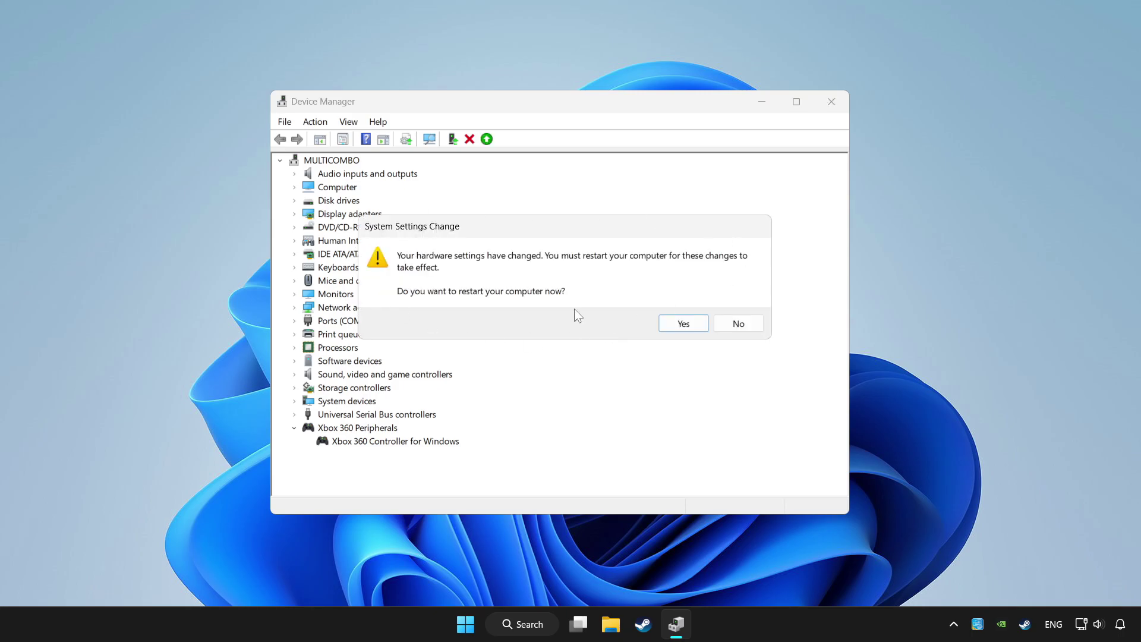
left_click(685, 324)
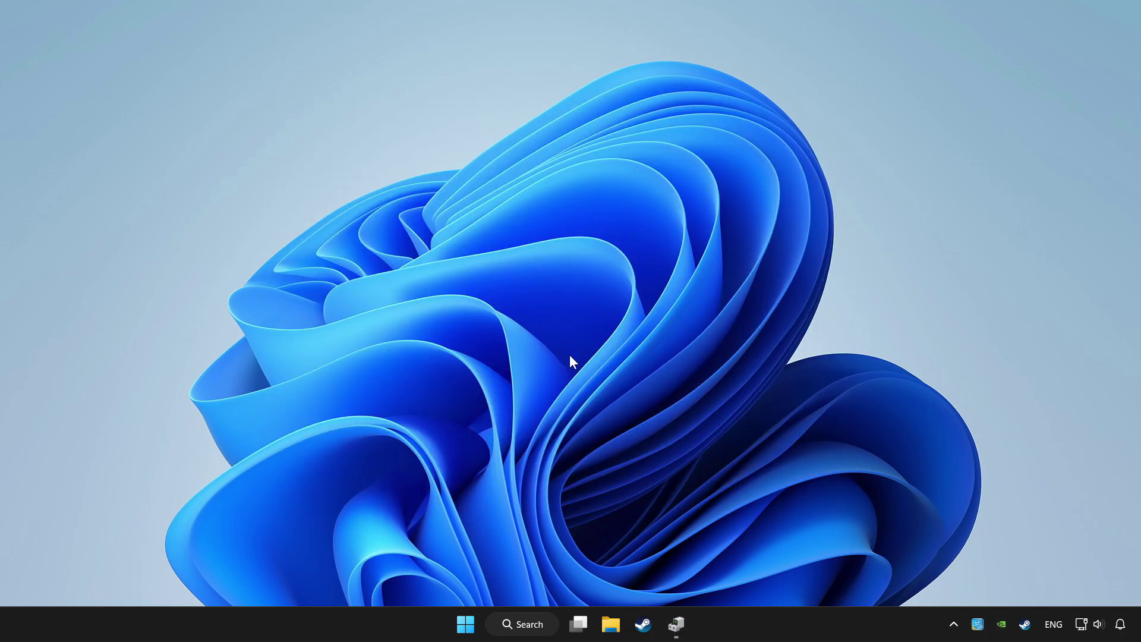
left_click(678, 625)
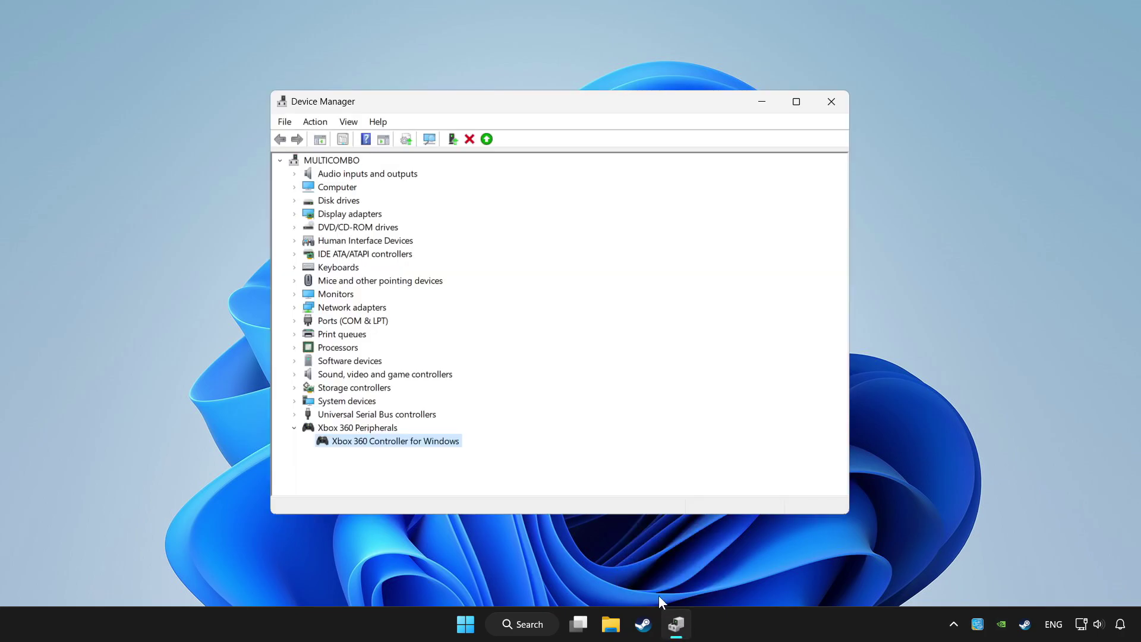
Enable the Xbox 360 Controller for Windows device and close Device Manager.
right_click(386, 442)
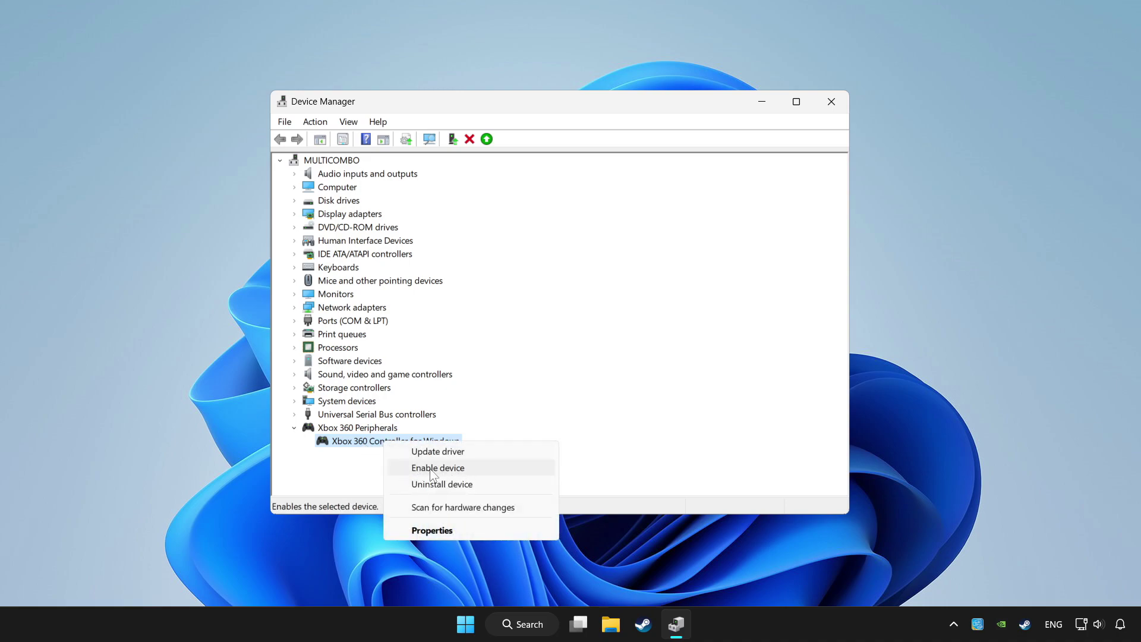
left_click(471, 466)
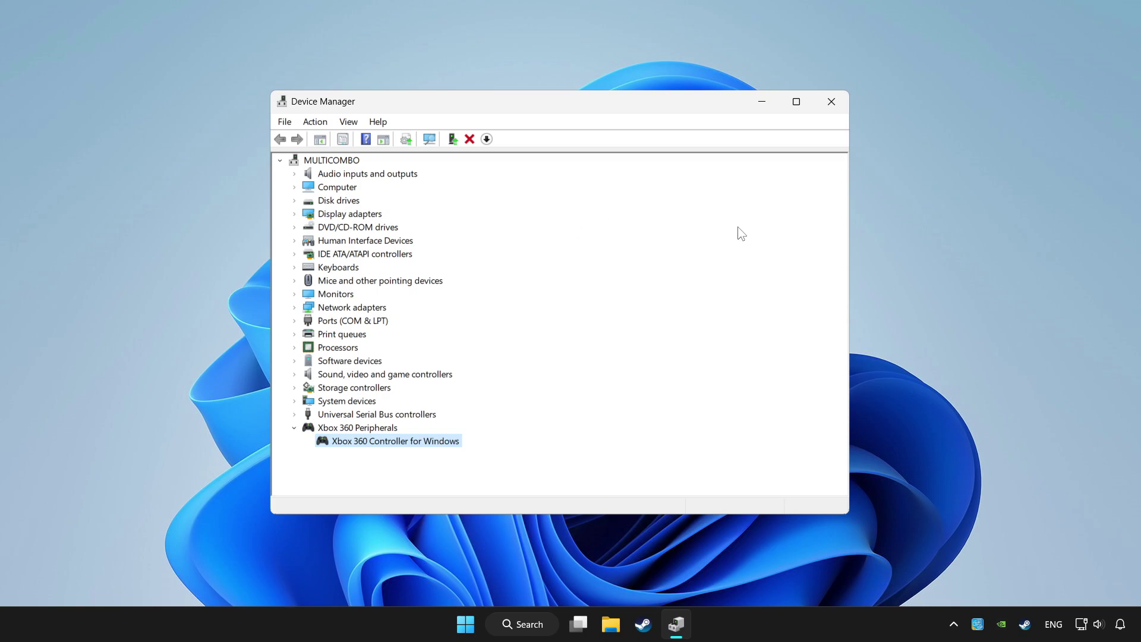
left_click(831, 101)
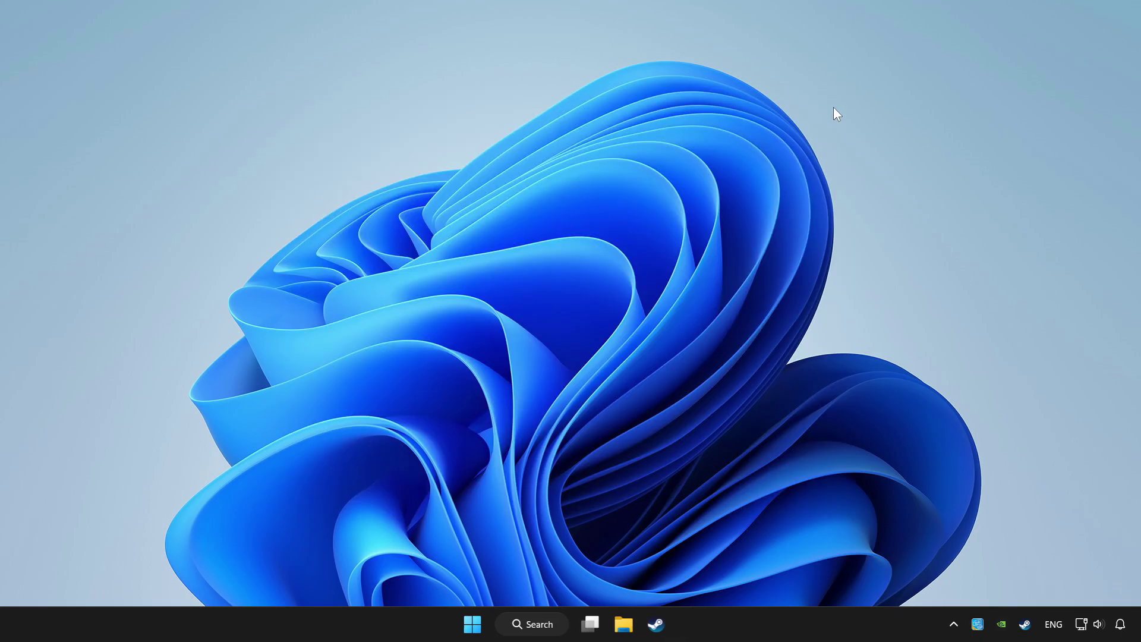
Open the Game Controllers panel via search, listing the Xbox 360 controller as OK.
left_click(544, 624)
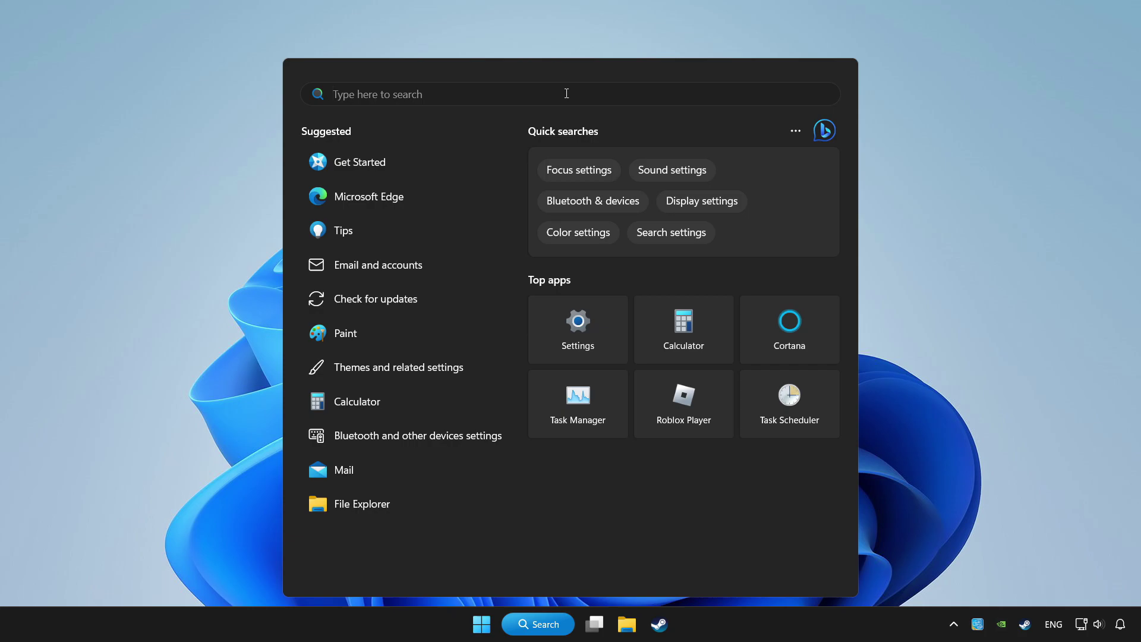
type("controller")
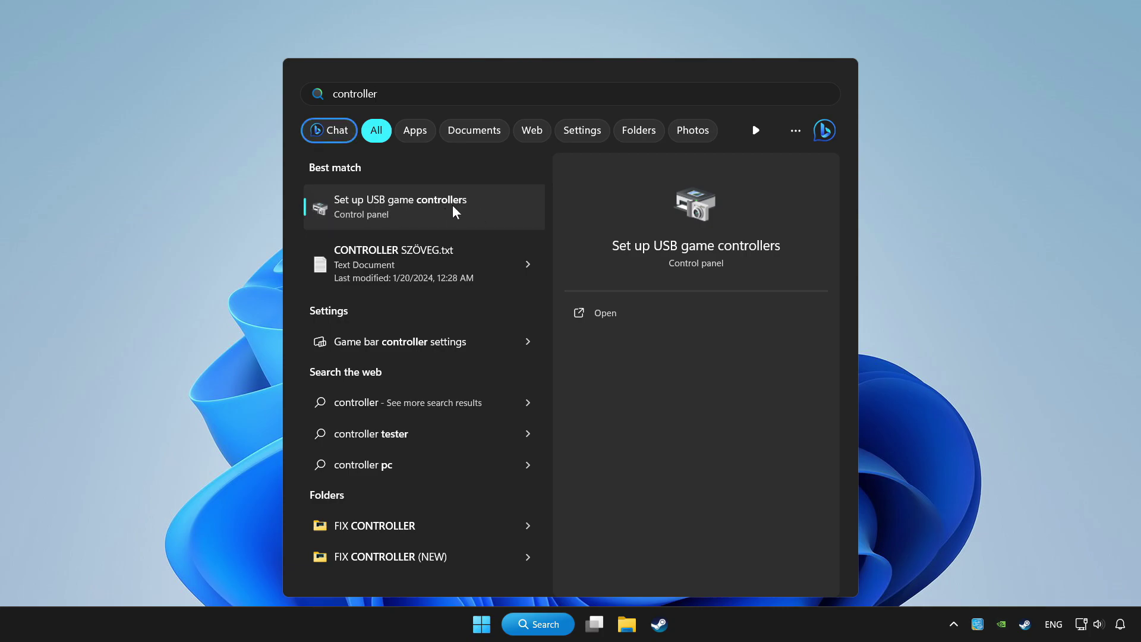
left_click(478, 220)
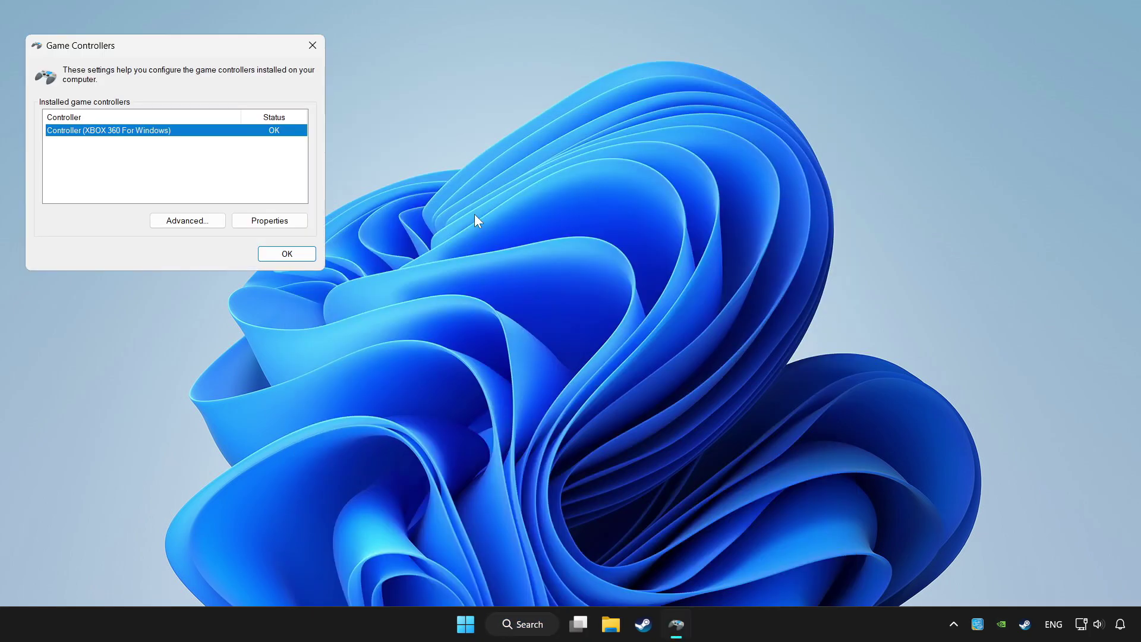
mouse_move(223, 46)
left_mouse_down()
mouse_move(629, 233)
mouse_move(609, 198)
left_mouse_up()
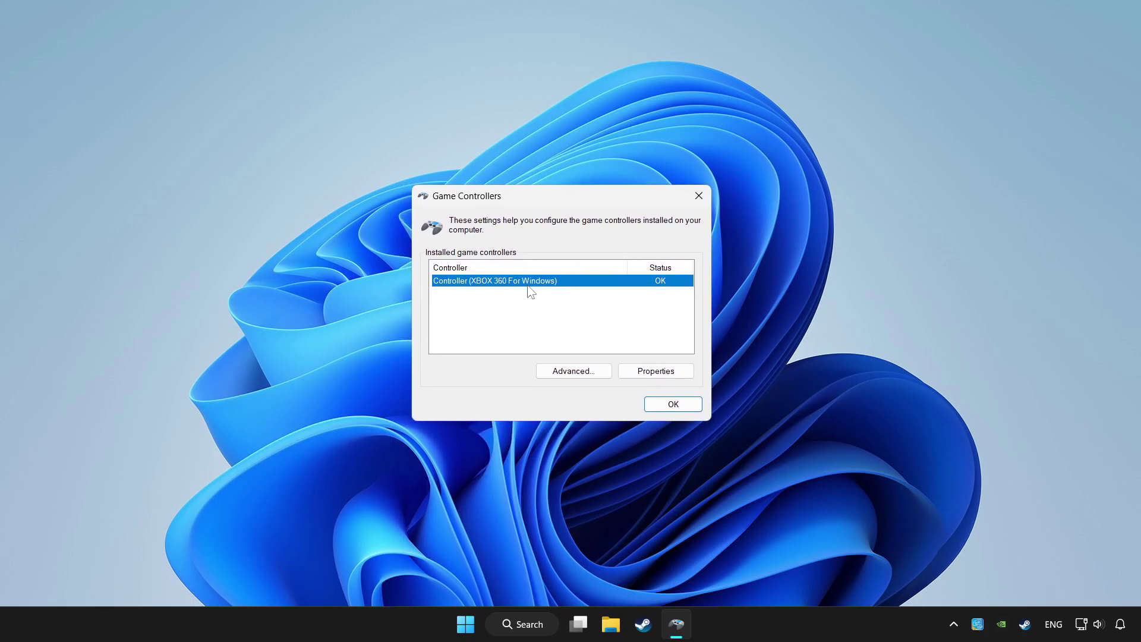
Open the Xbox 360 controller's Properties and reset its calibration to default.
left_click(656, 370)
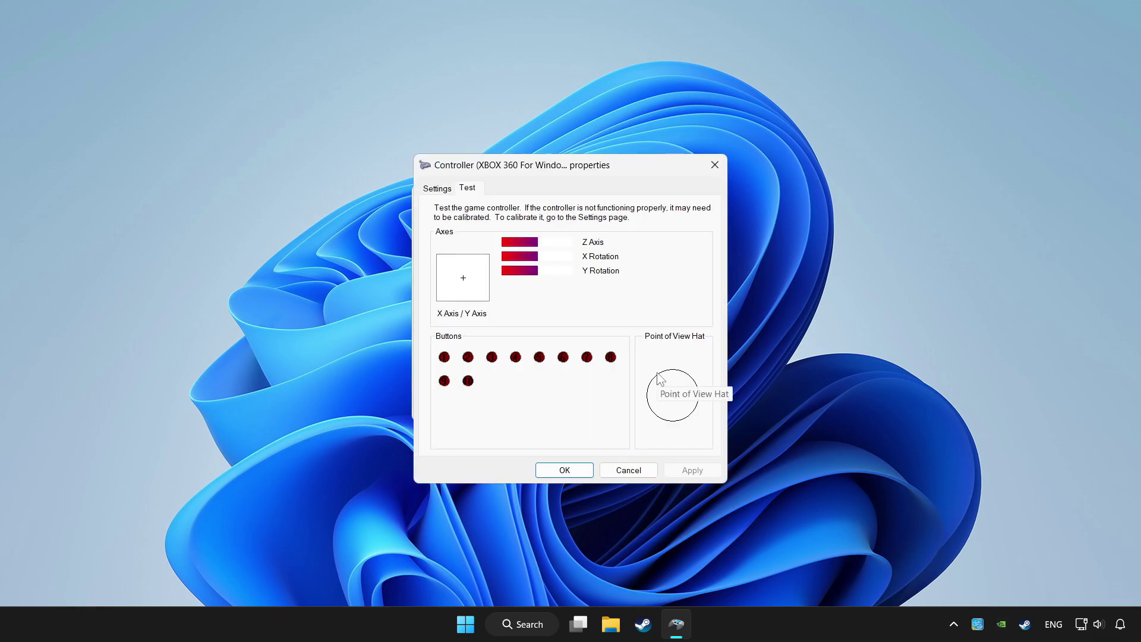
left_click(438, 188)
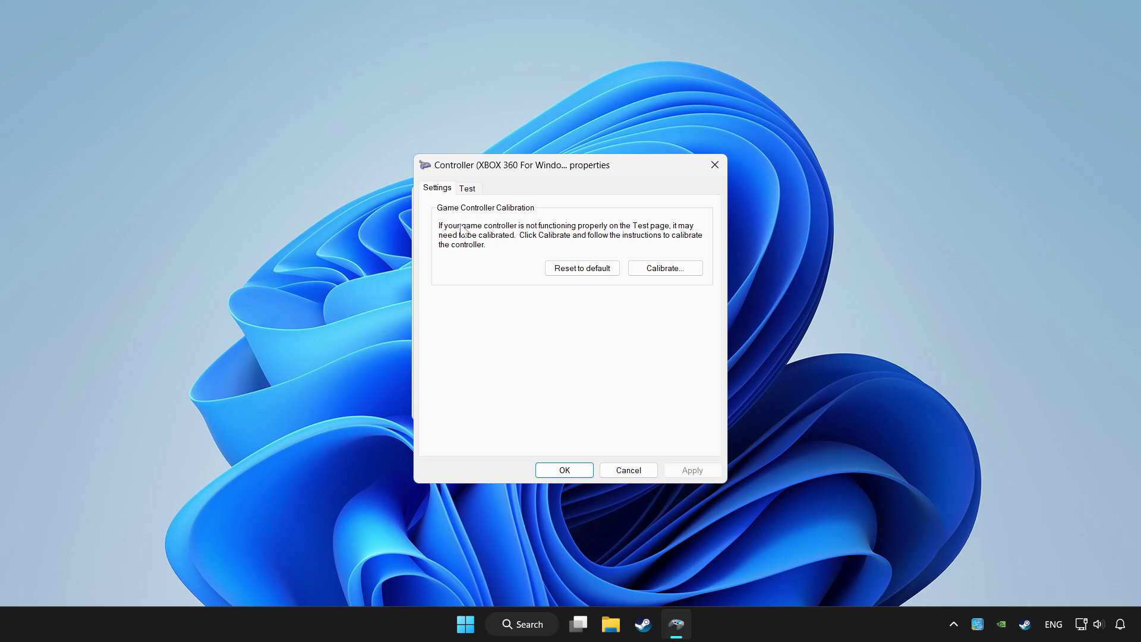
left_click(582, 268)
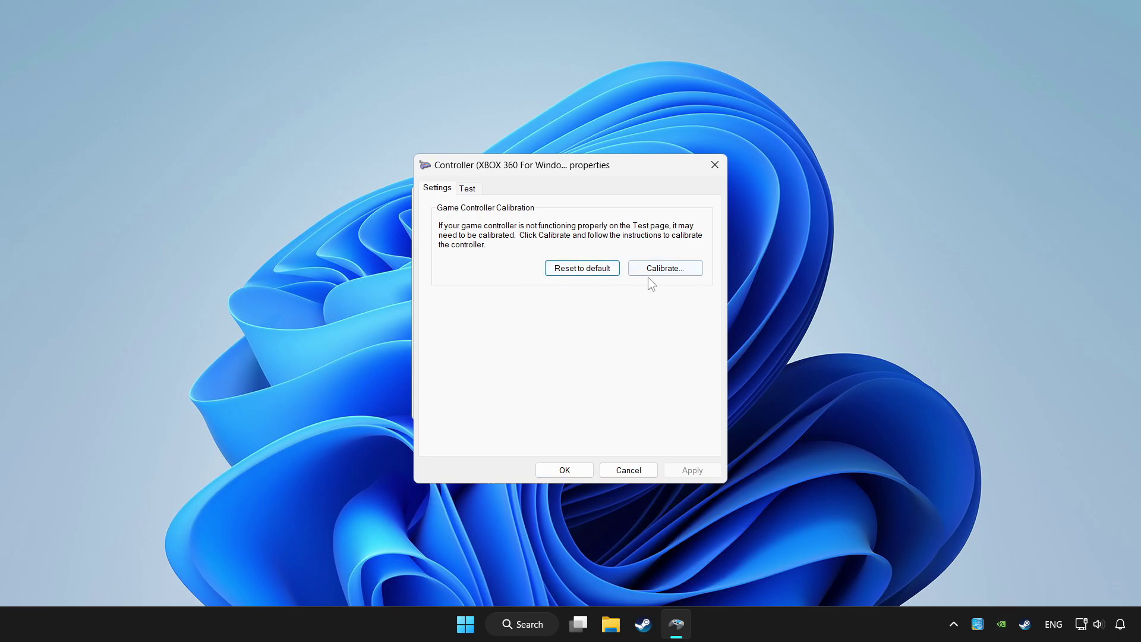
Run the Game Device Calibration wizard through every page to Finish.
left_click(662, 268)
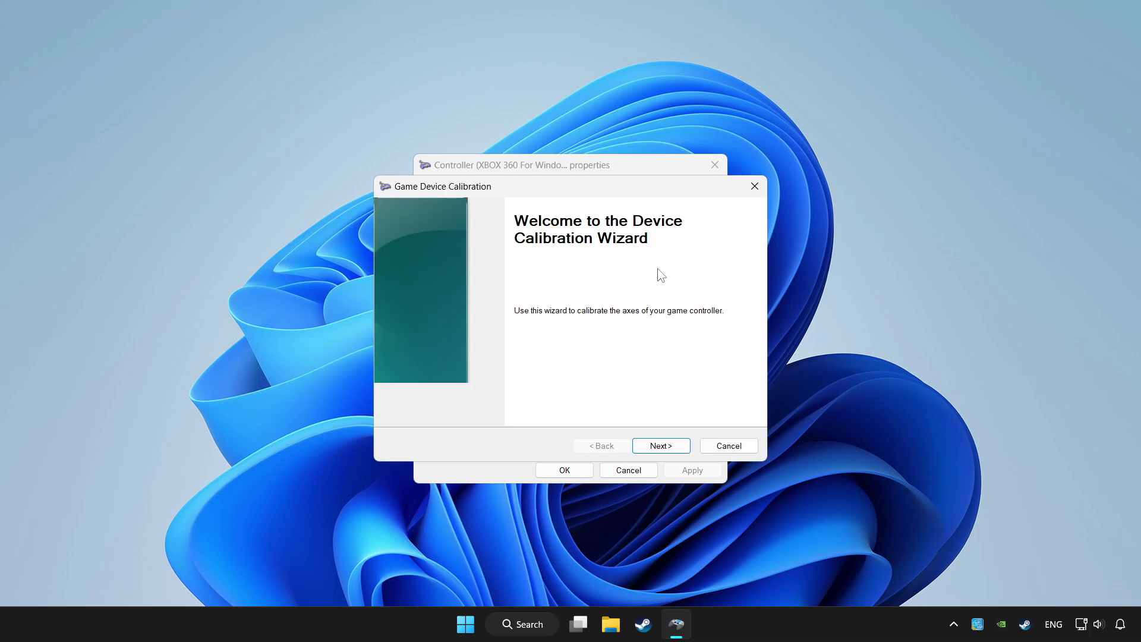
left_click(660, 446)
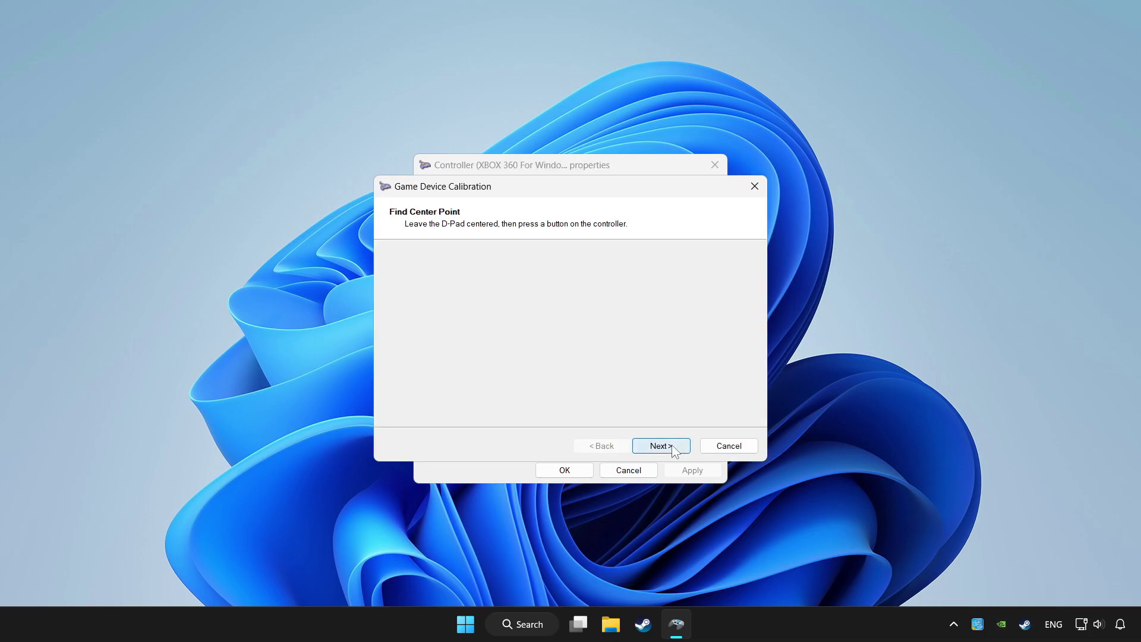
left_click(662, 447)
left_click(662, 446)
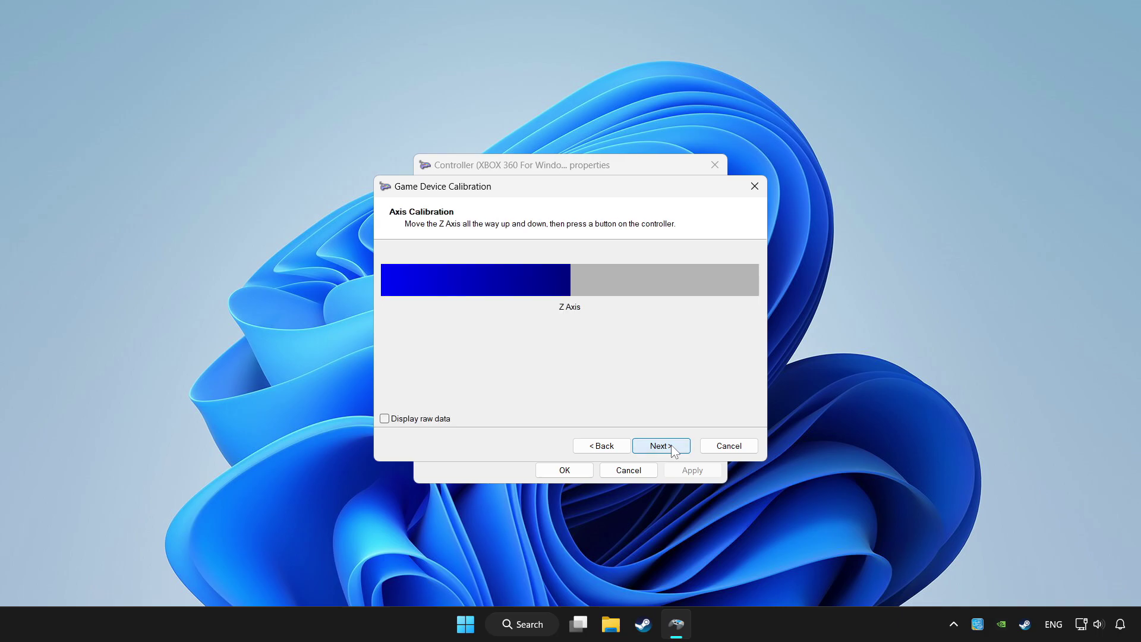
left_click(661, 446)
left_click(661, 446)
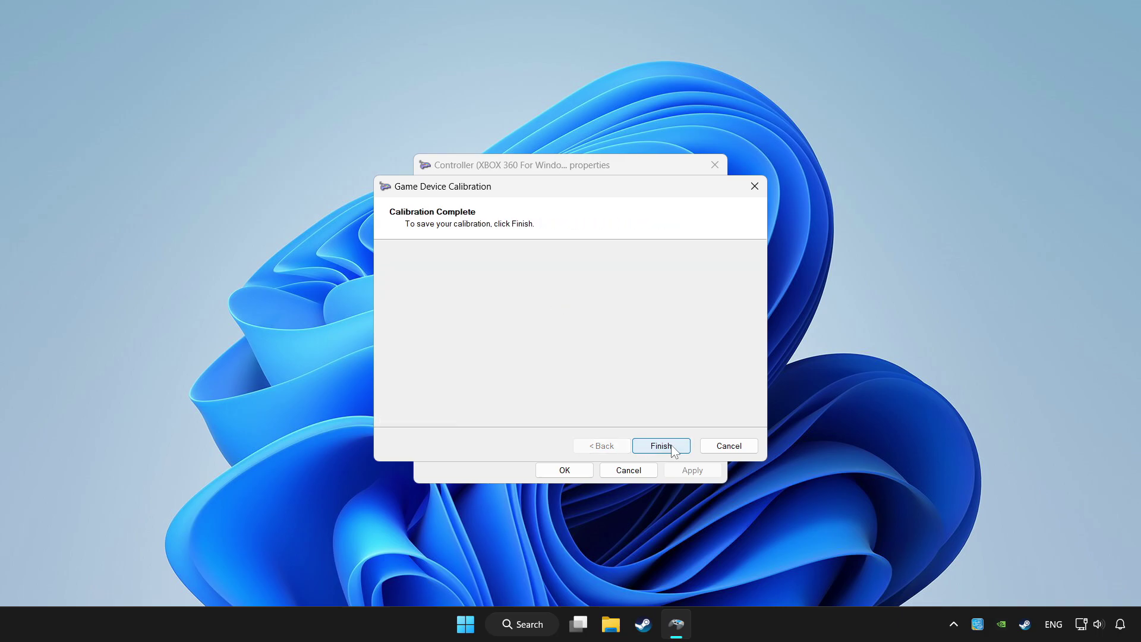
left_click(662, 446)
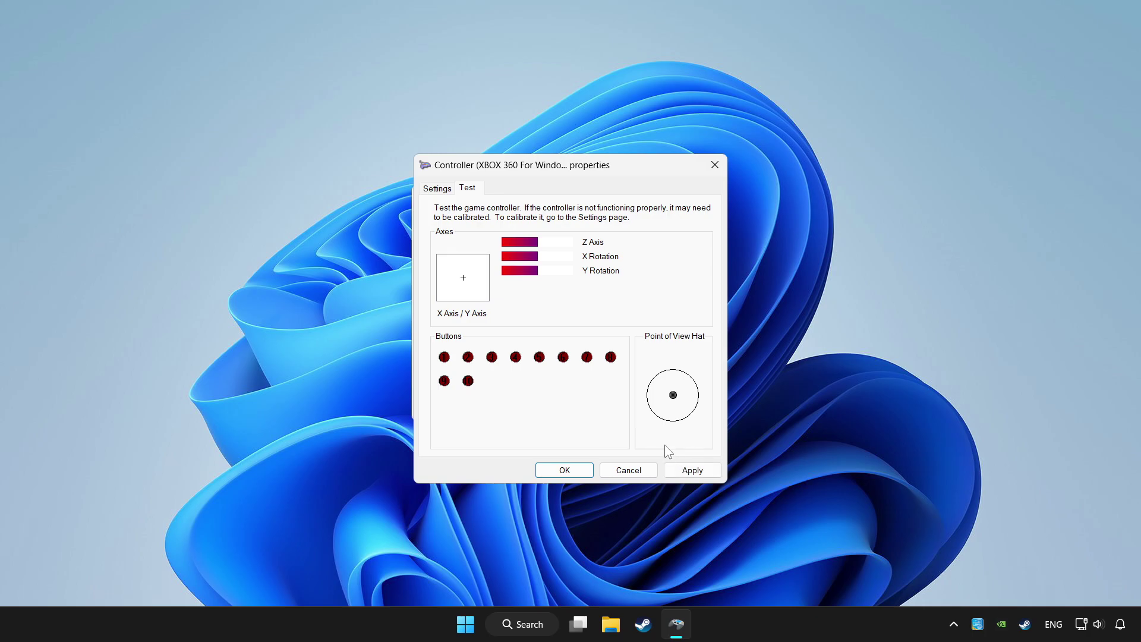
Apply the calibration and close the controller properties and Game Controllers windows.
left_click(693, 469)
left_click(565, 470)
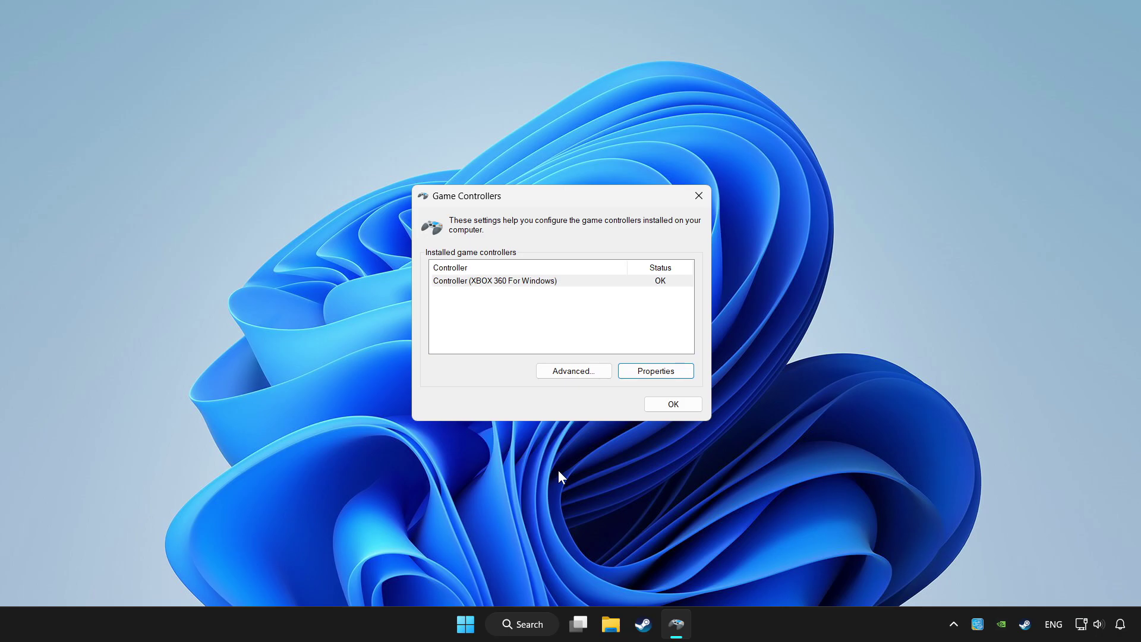
left_click(673, 405)
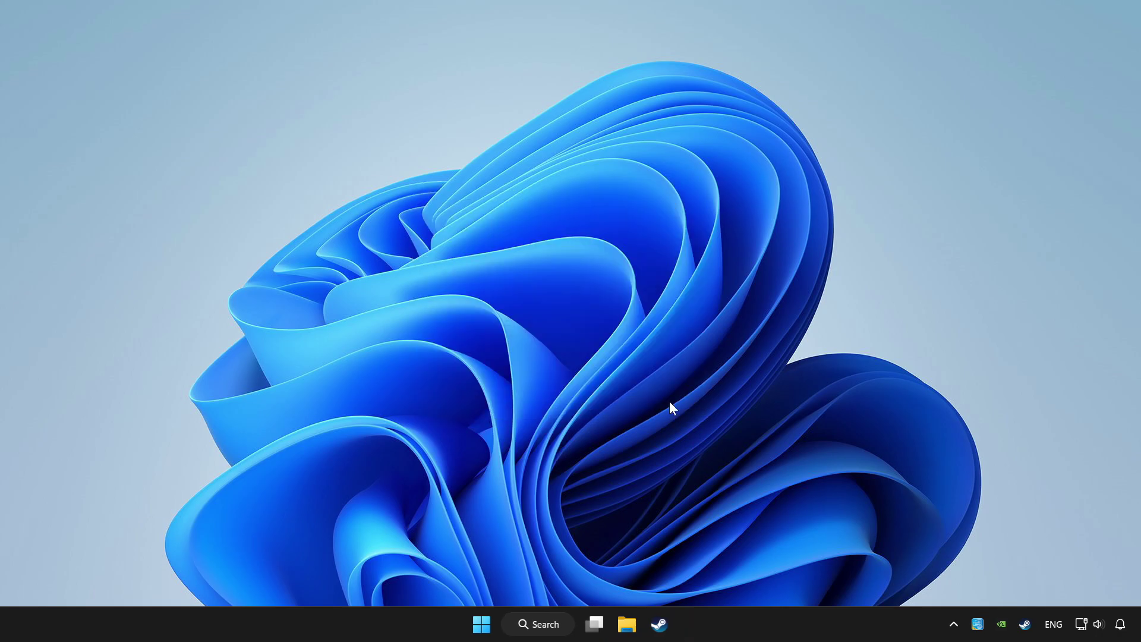
Launch Steam, view then dismiss Add a Game, and open YOUR PROBLEMATIC GAME in Library.
left_click(660, 624)
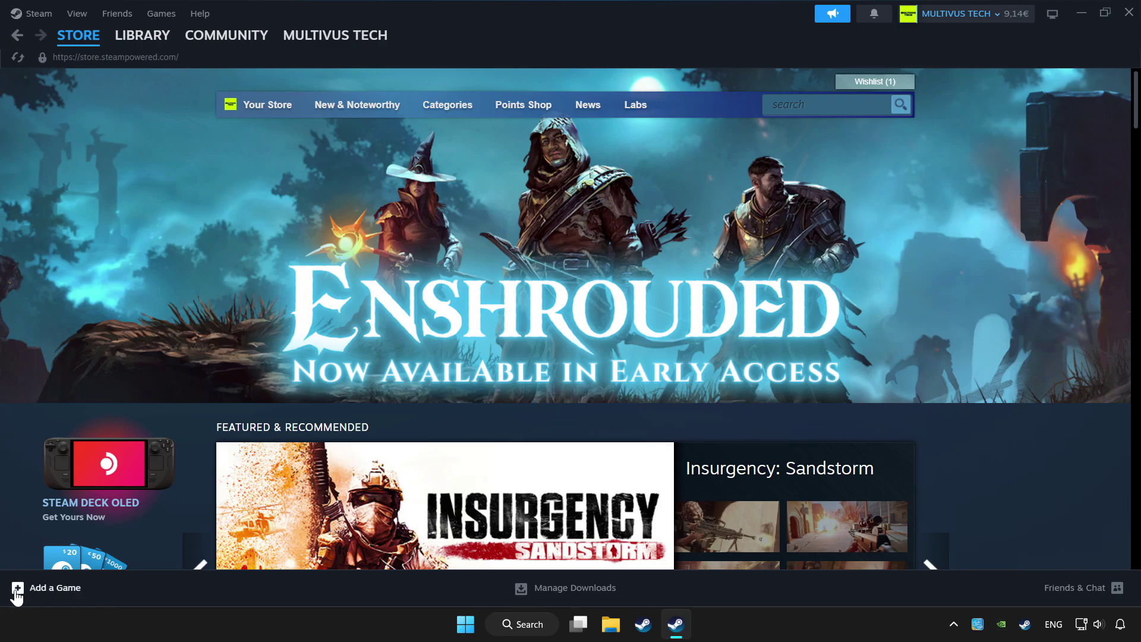
left_click(52, 591)
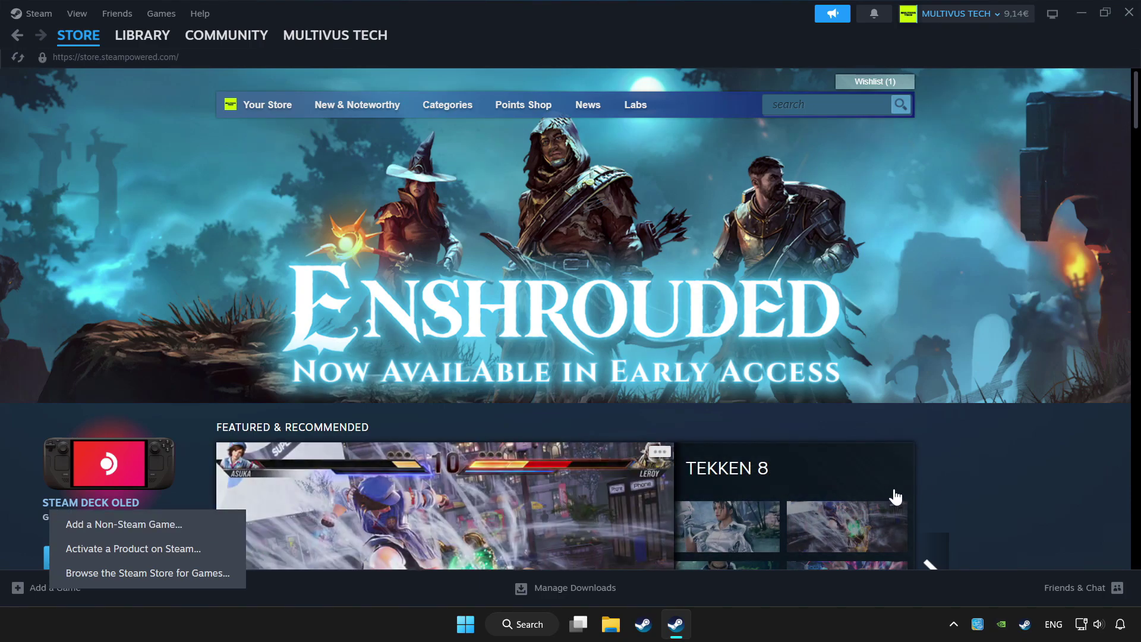
left_click(988, 463)
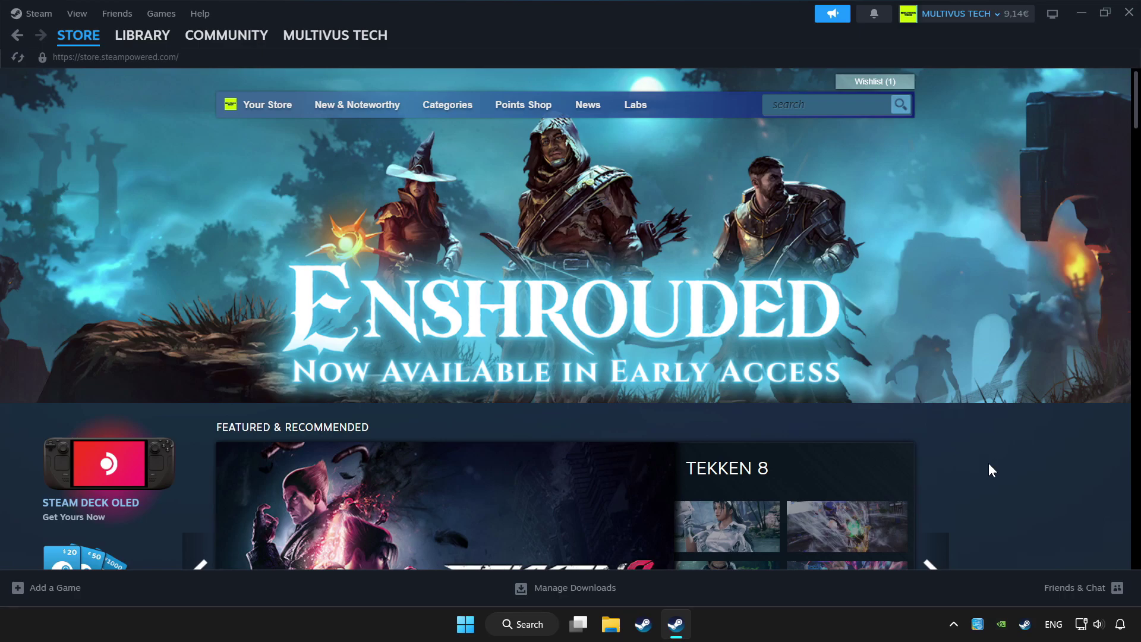
left_click(143, 36)
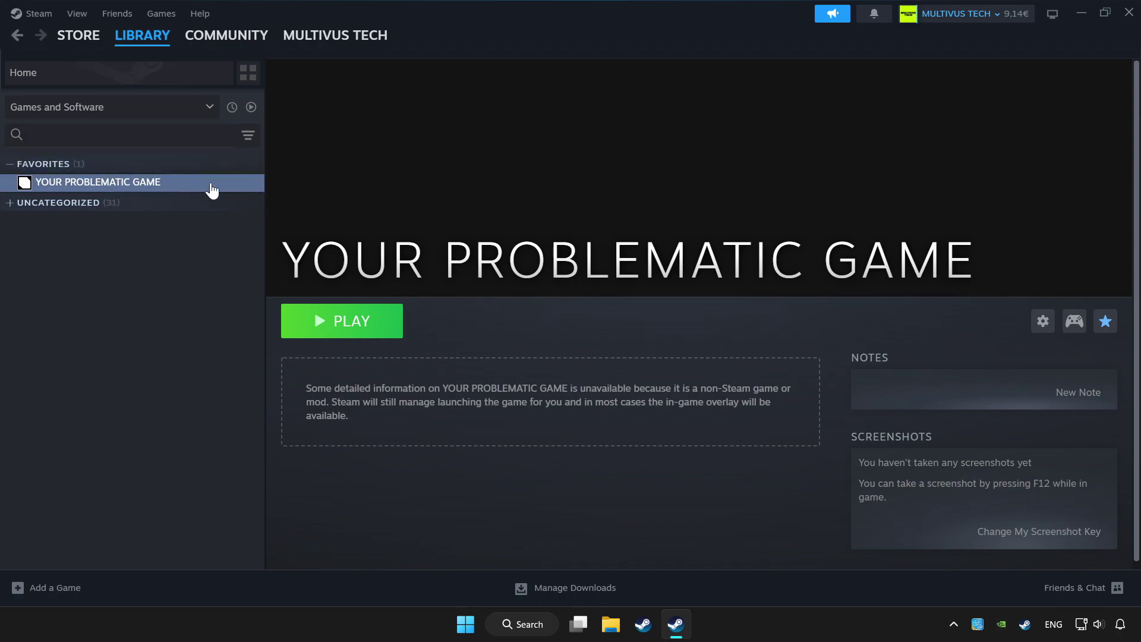
Enable Steam Input for YOUR PROBLEMATIC GAME and apply the Gamepad template layout.
left_click(1075, 323)
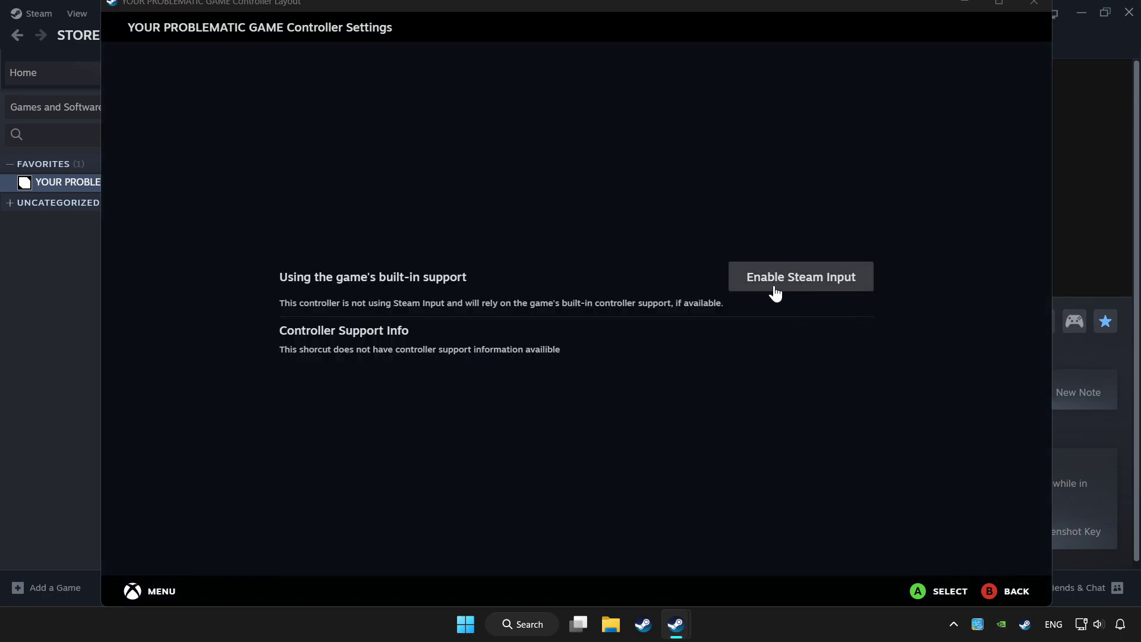
left_click(824, 287)
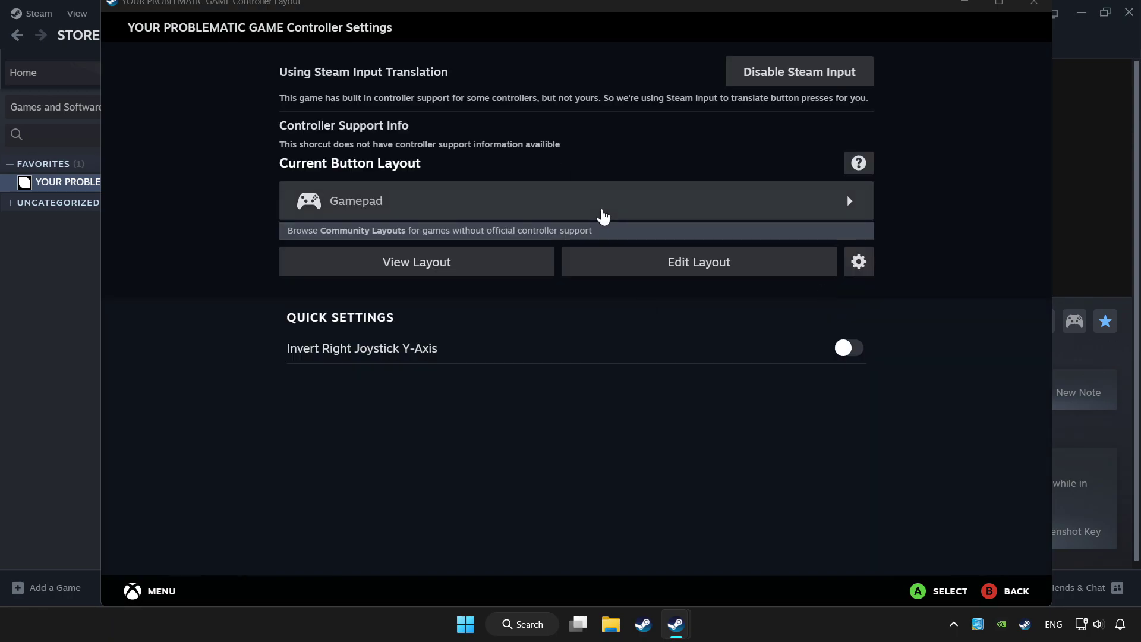
left_click(601, 208)
left_click(528, 62)
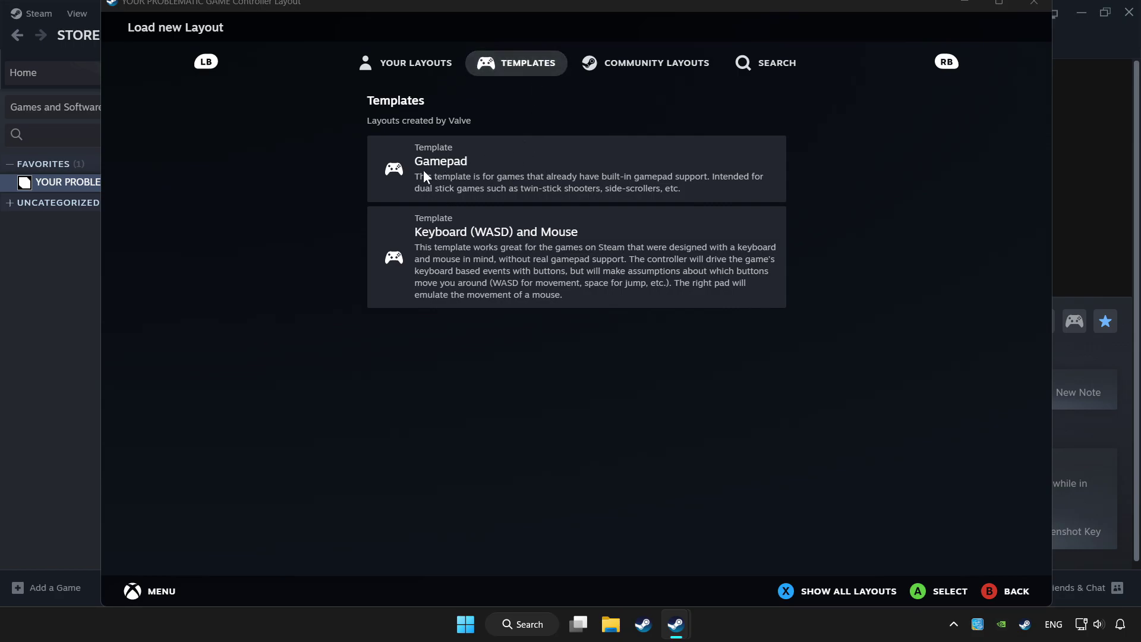
left_click(493, 166)
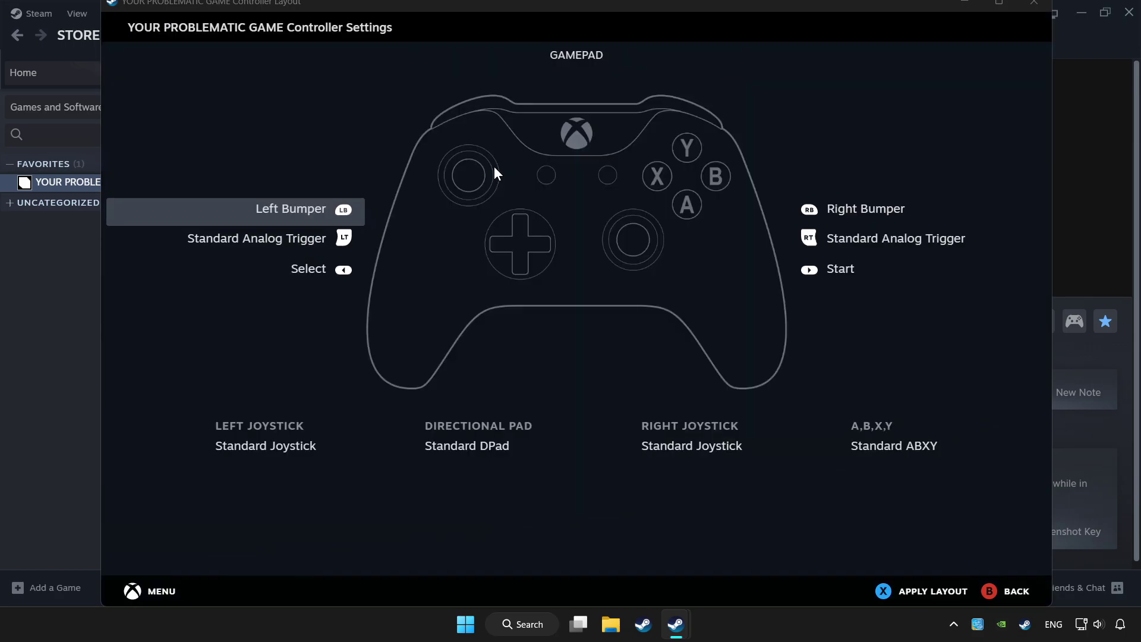
left_click(932, 590)
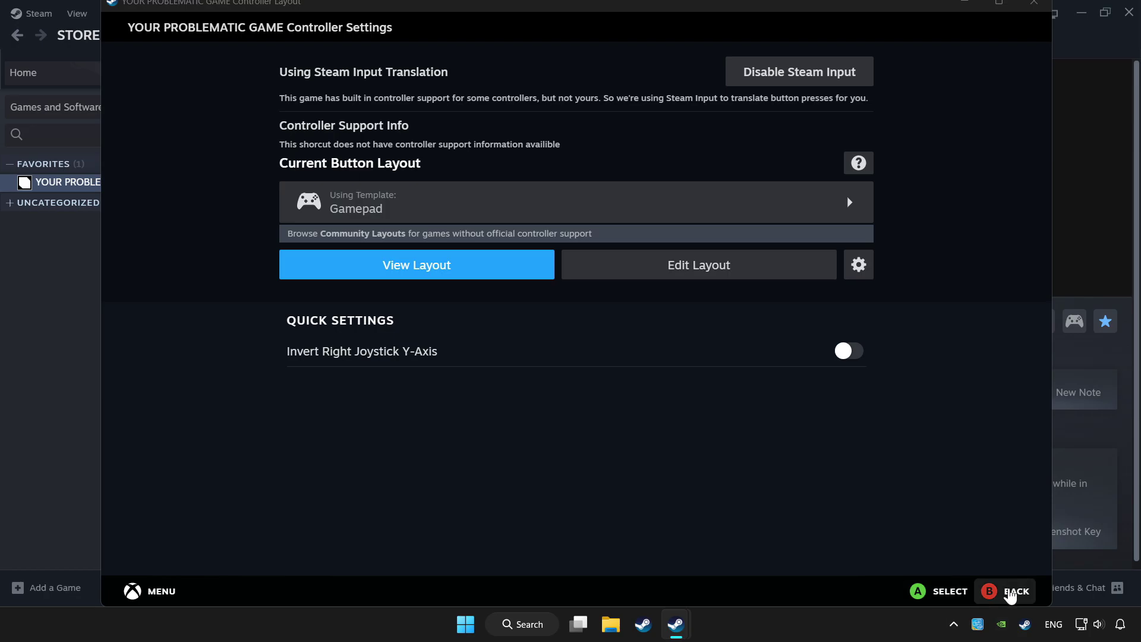
left_click(1011, 592)
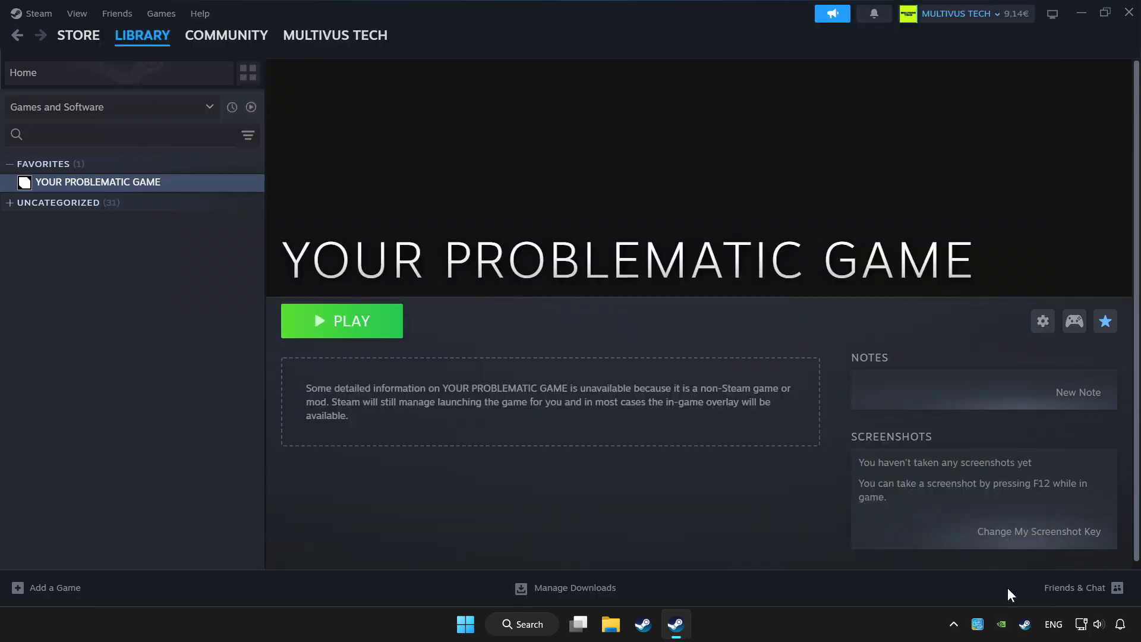